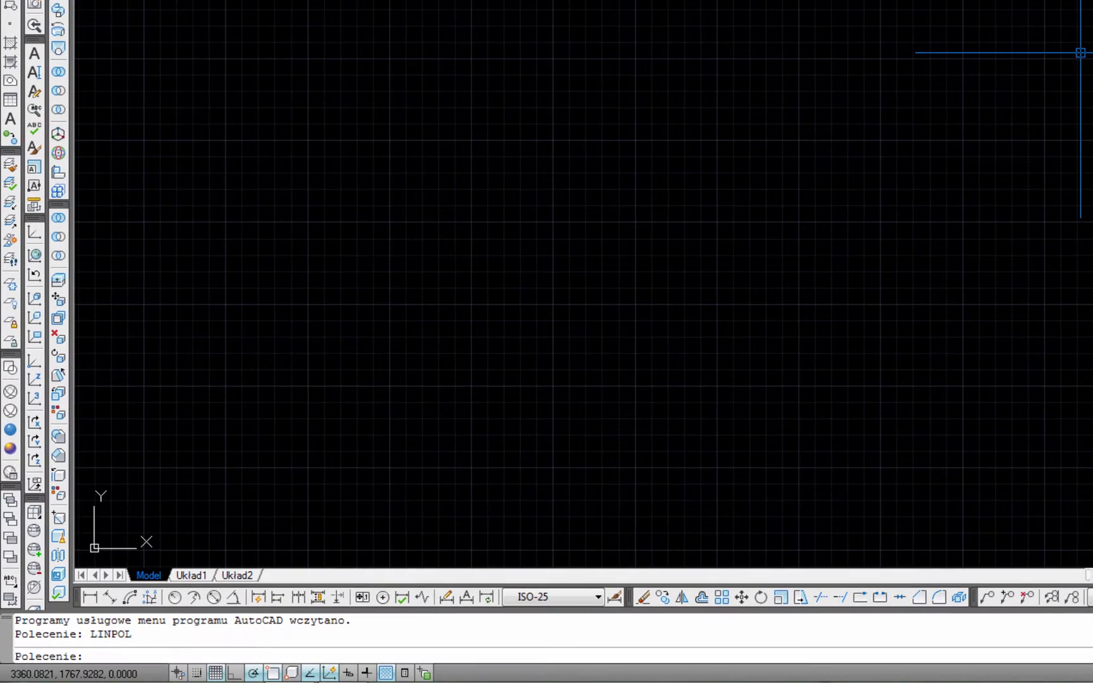
Open the Options dialog with OPCJE to see the profile list, which holds only the unnamed profile.
type("OPC")
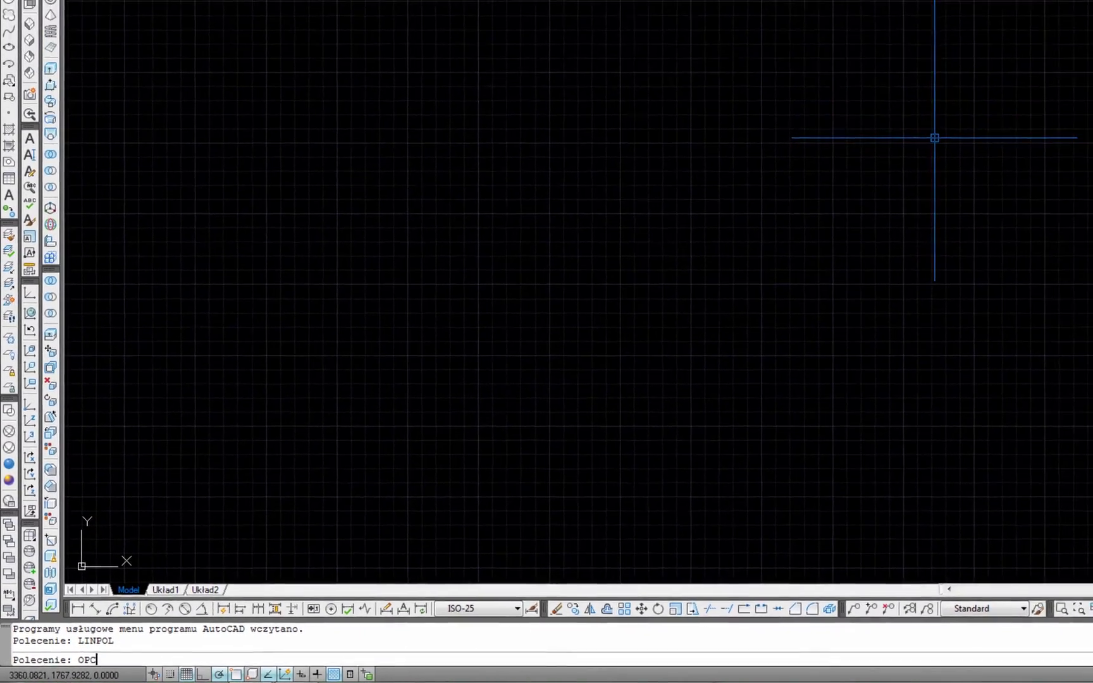
type("JE")
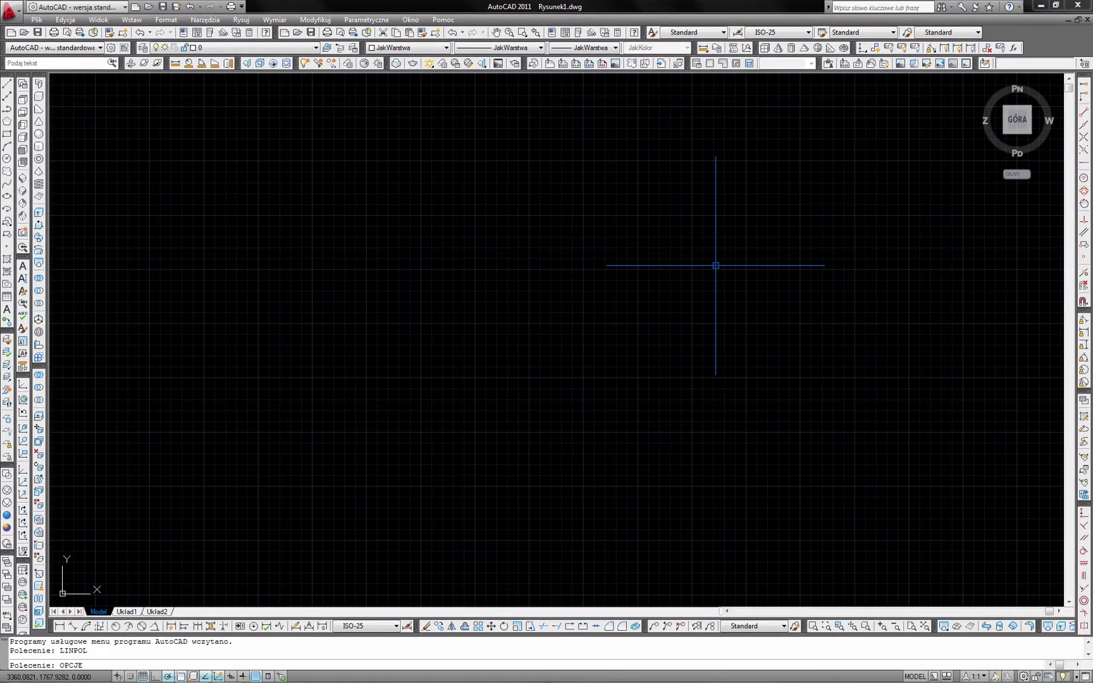
key("Return")
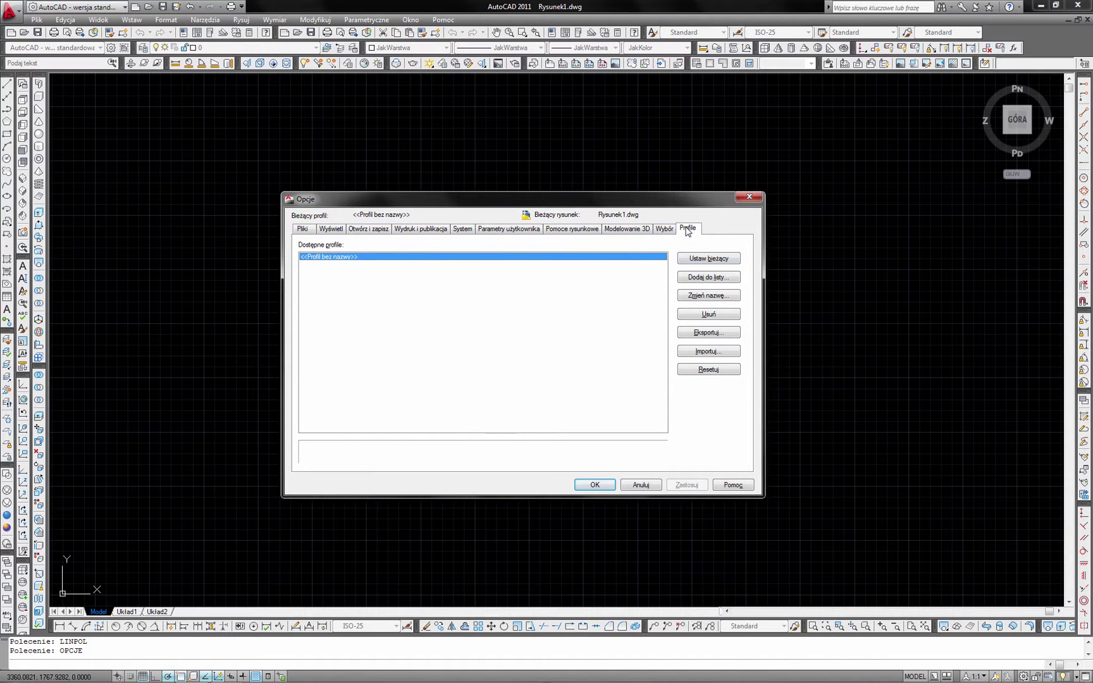
left_click_drag(638, 207, 640, 208)
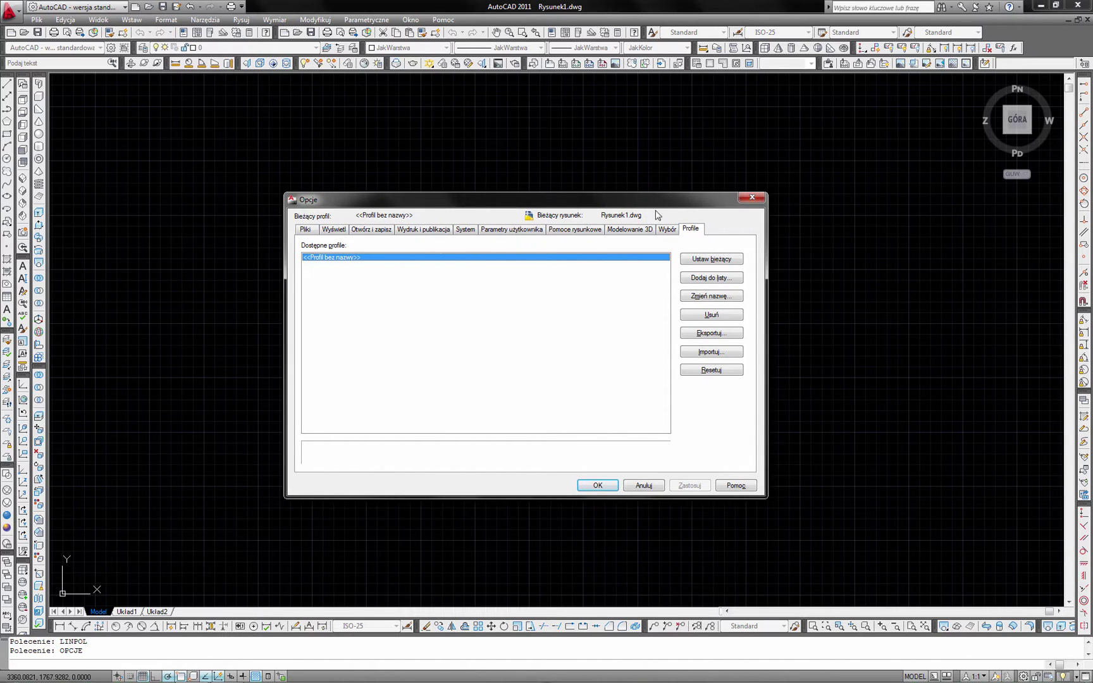
Add a new profile named 'USTAWIENIA CADomania.pl' and select it in the list.
left_click(705, 280)
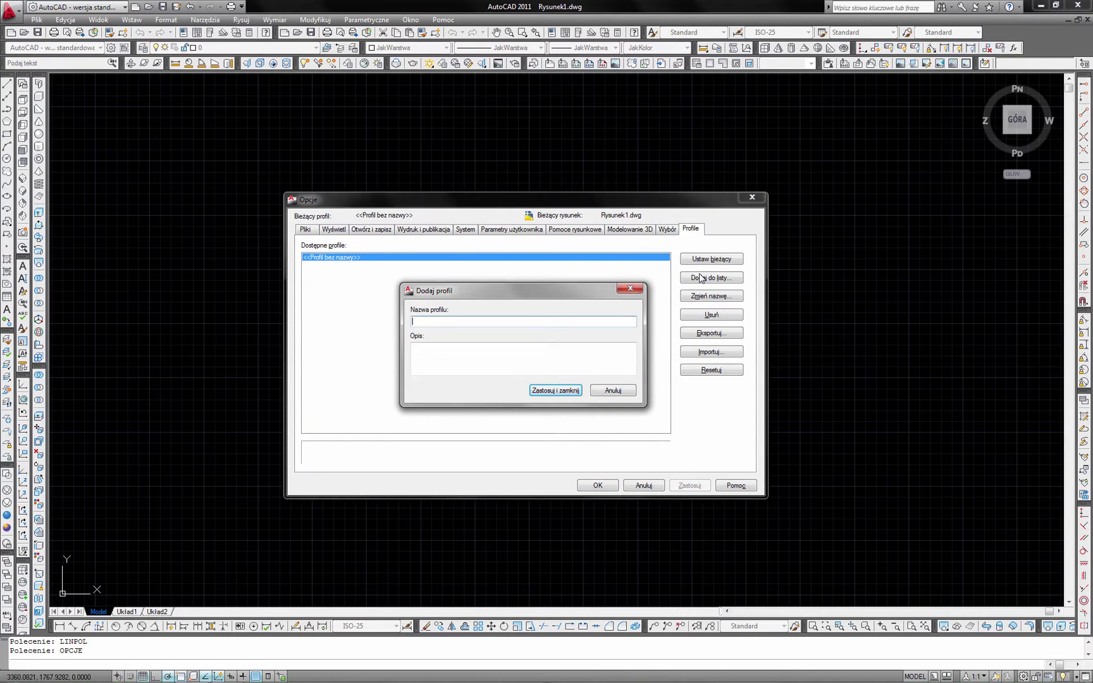
type("USTAWIENA")
key("BackSpace")
type("IA C")
type("ADo")
type("ma")
type("nia.pl")
left_click(560, 392)
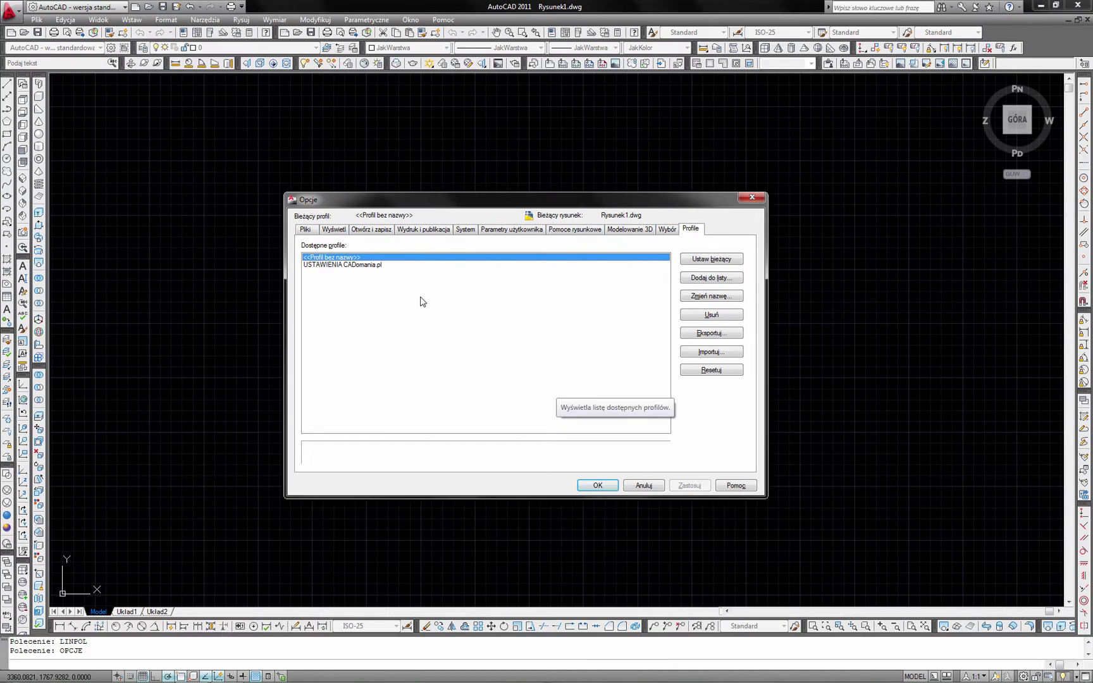
left_click(373, 265)
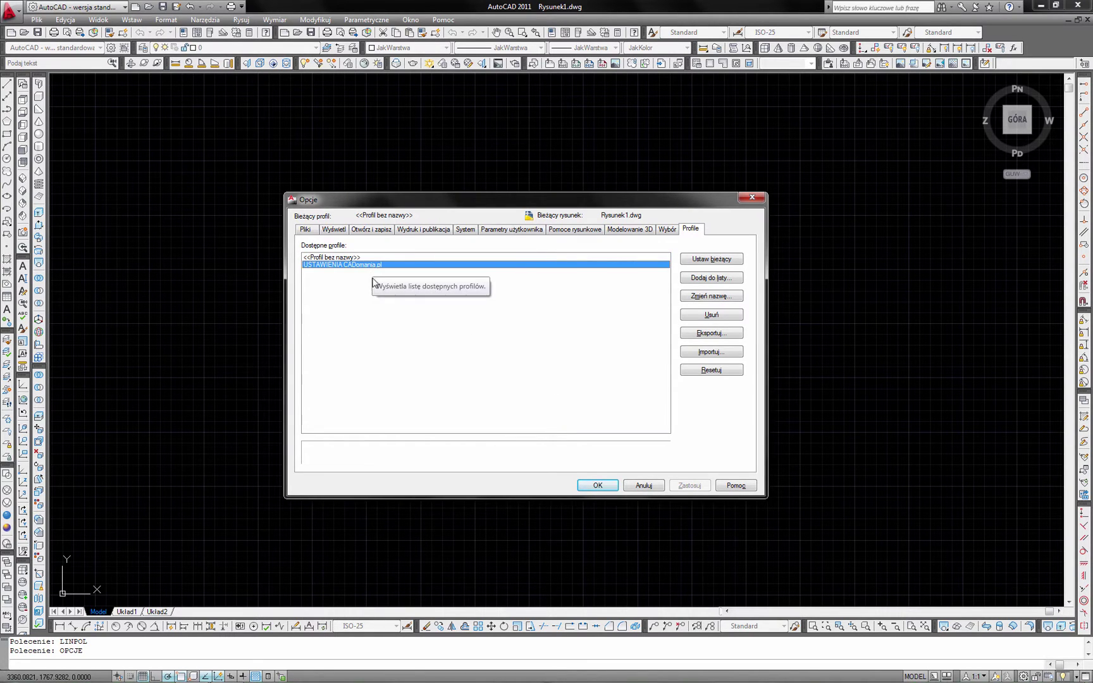
Export the profile as 'USTAWIENIA CADomania.pl' .arg file and close Options.
left_click(712, 334)
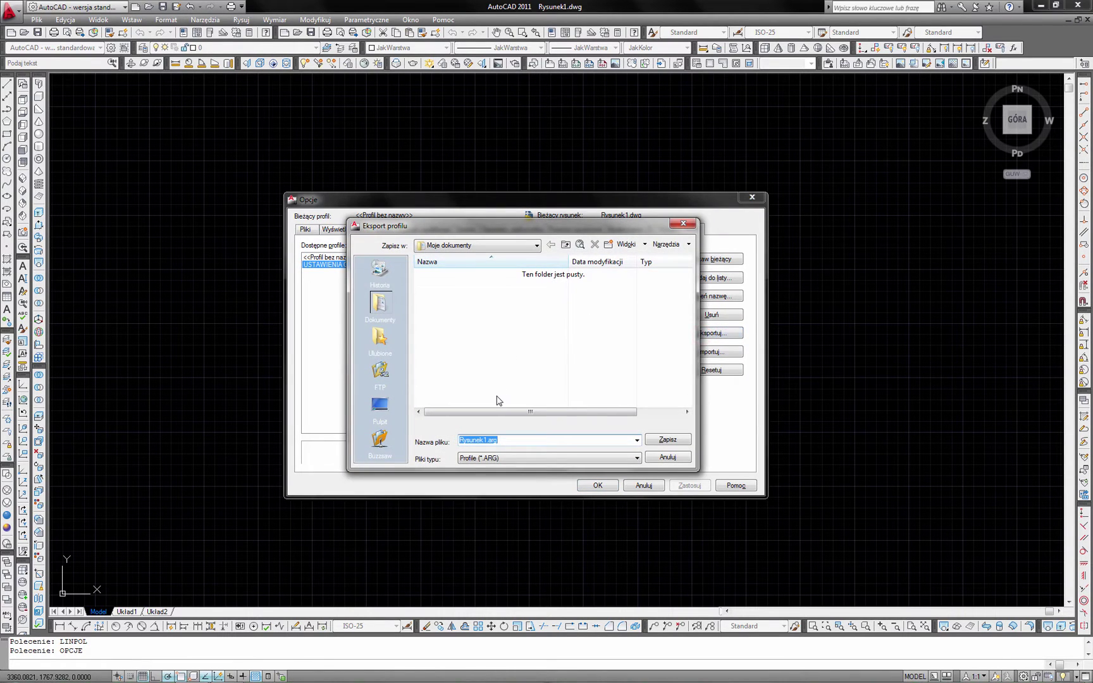
type("Ust")
key("BackSpace")
type("STAWIENI")
type("A CADo")
type("mania.pl")
key("Return")
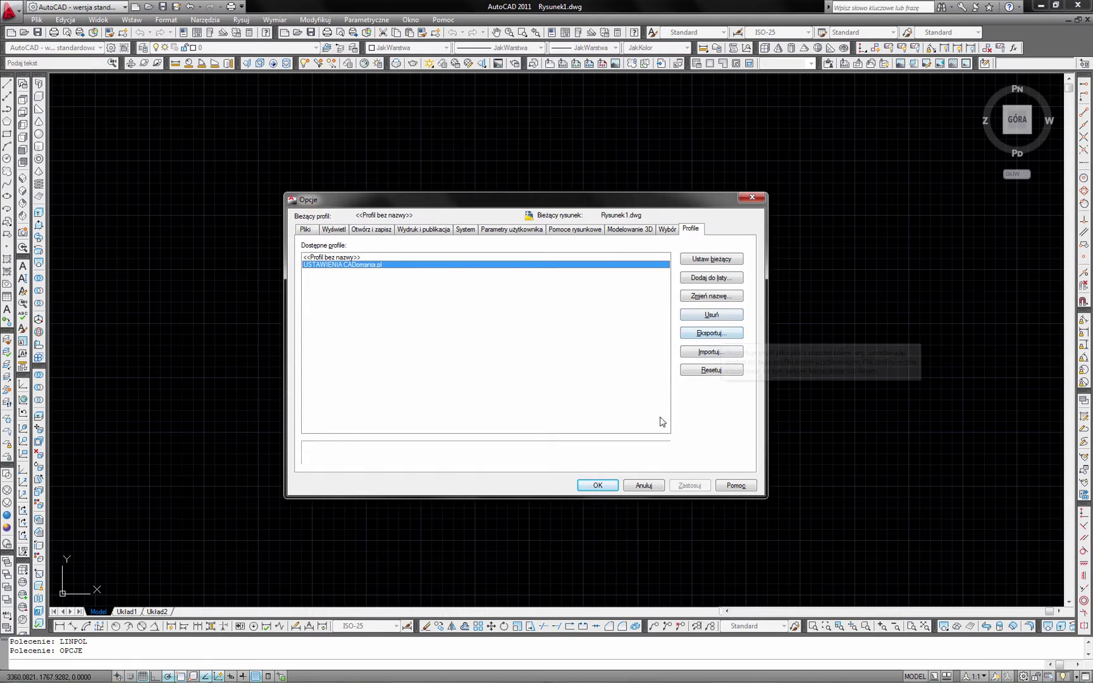
left_click(608, 488)
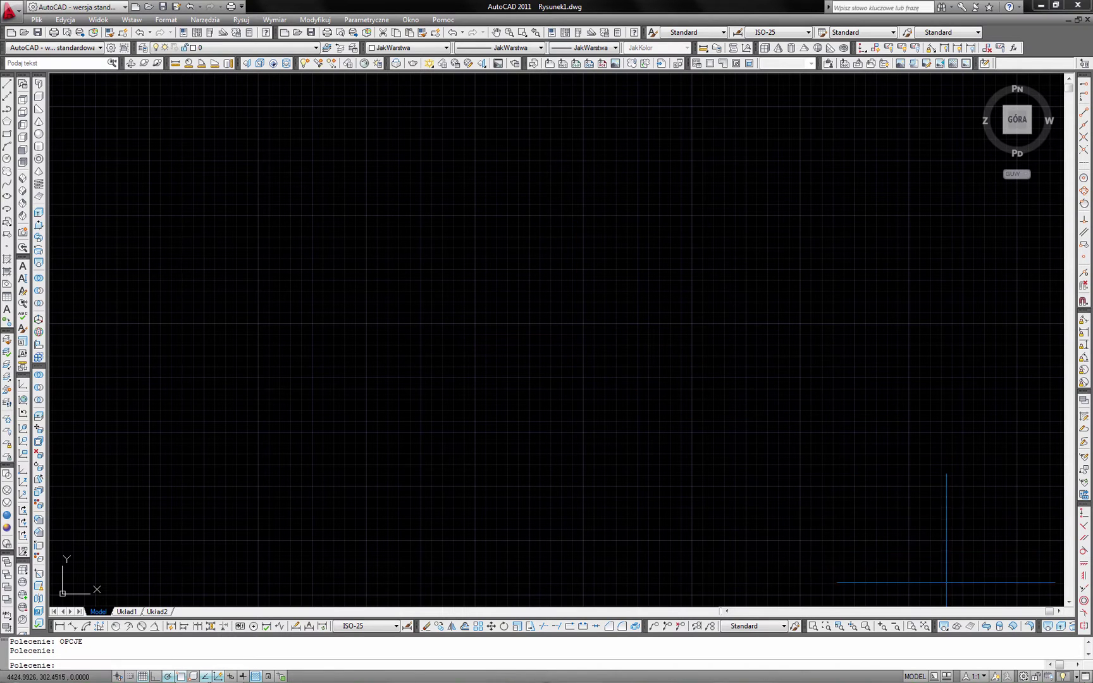
Switch the workspace to Rysowanie 2D i opis from the status-bar workspace menu.
left_click(1022, 676)
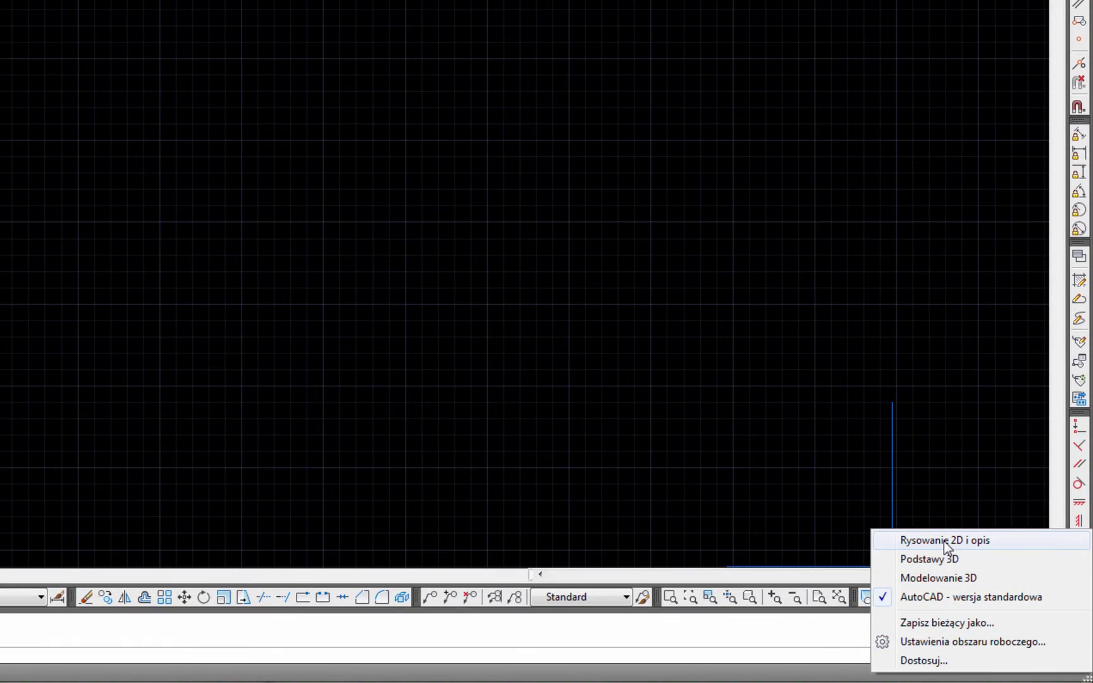
left_click(944, 541)
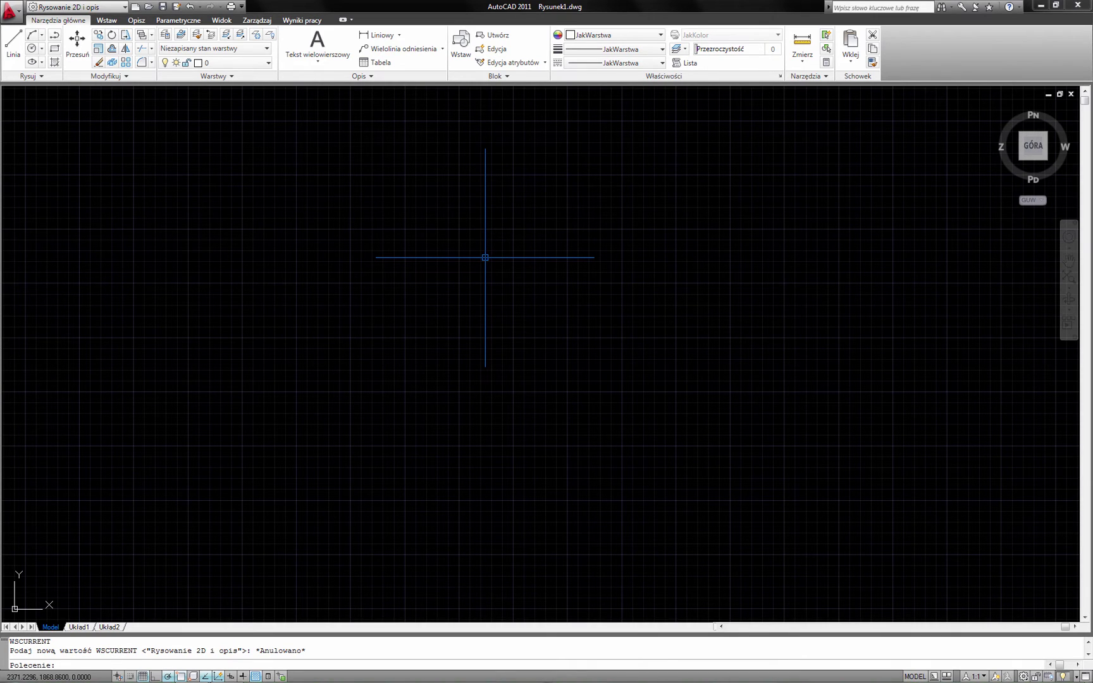
type("ocpje")
key("BackSpace")
key("BackSpace")
key("BackSpace")
key("BackSpace")
Reopen Options and reset the unnamed profile to its defaults, confirming with Tak.
type("pcje")
key("Return")
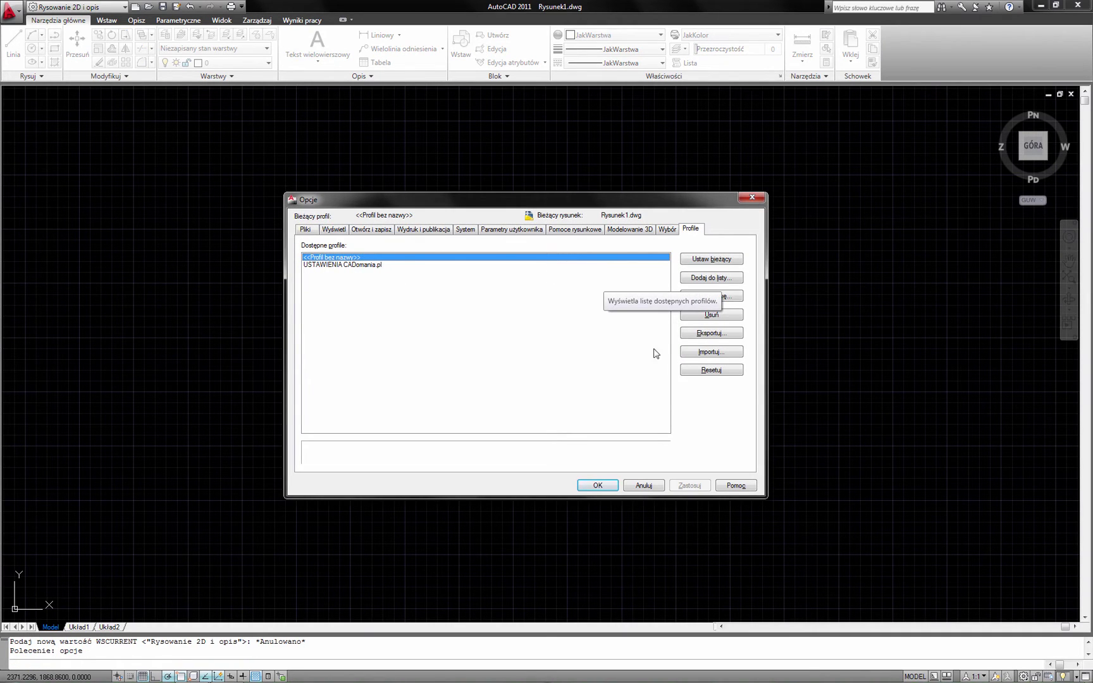
left_click(711, 372)
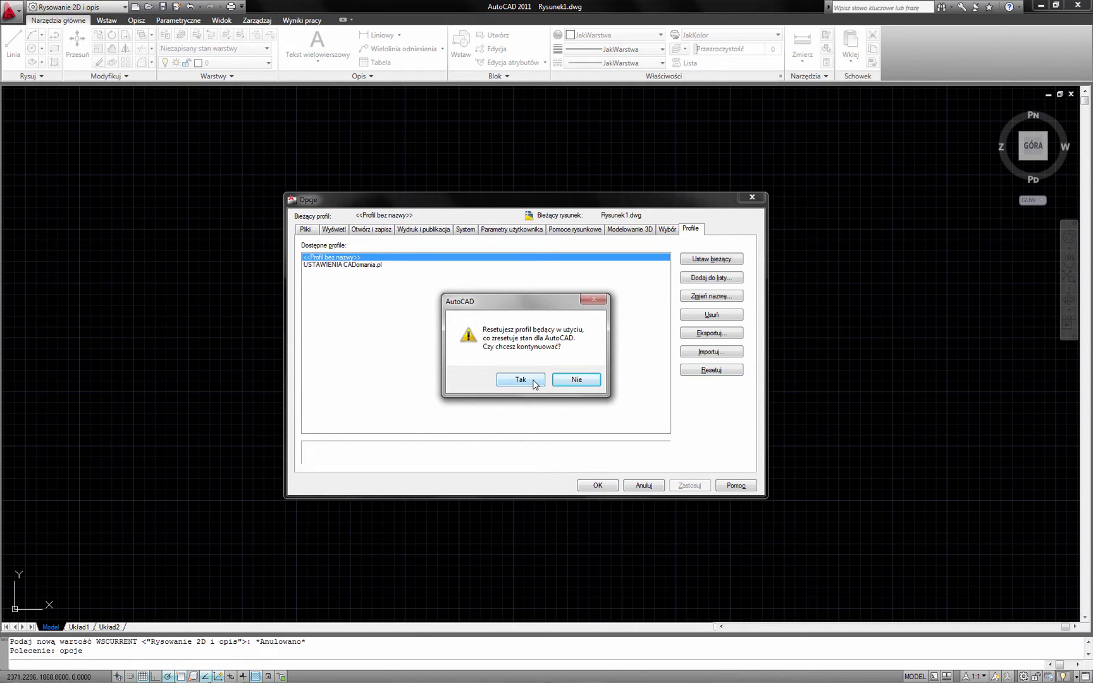
left_click(534, 379)
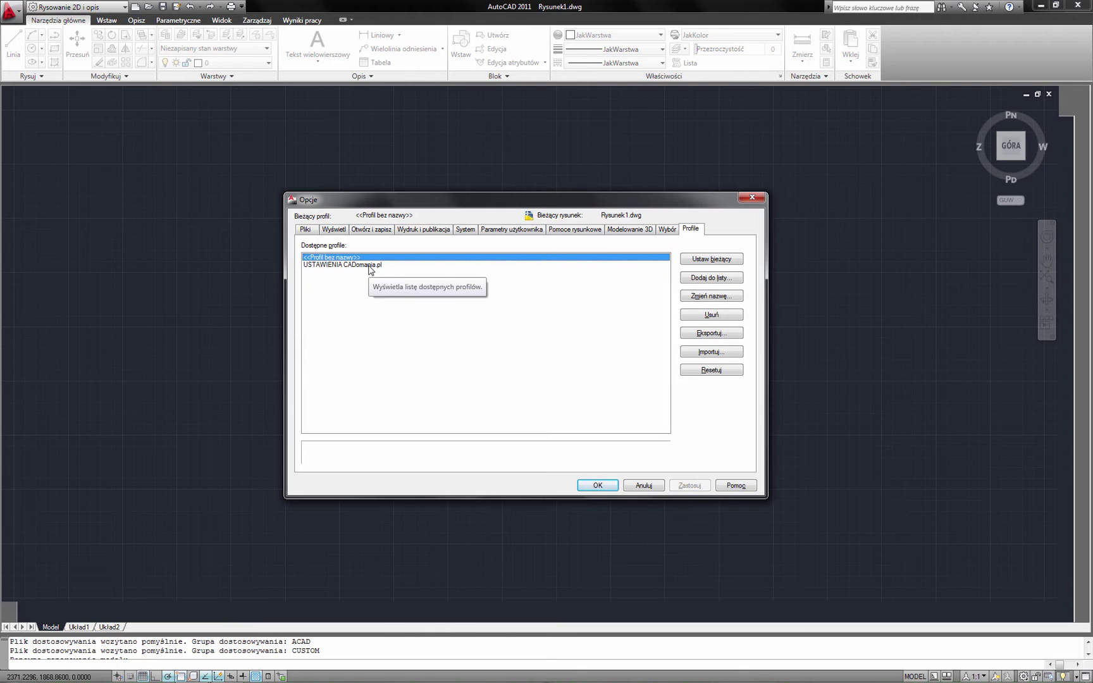
Delete the USTAWIENIA CADomania.pl profile, confirm with Tak, and close Options.
left_click(369, 265)
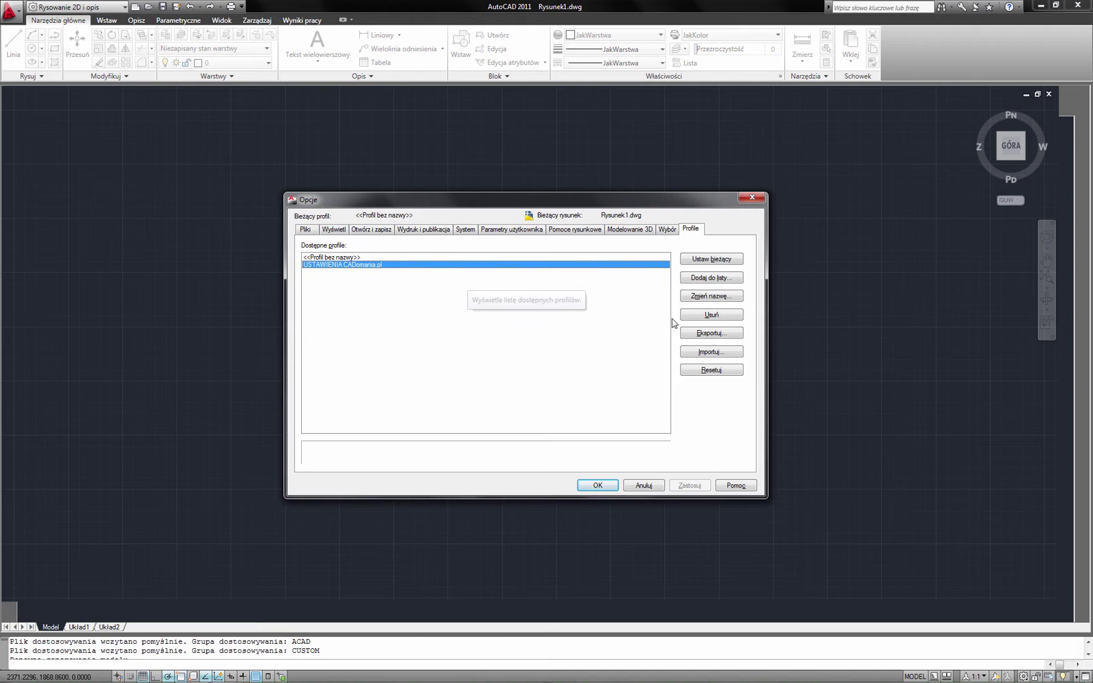
left_click(725, 316)
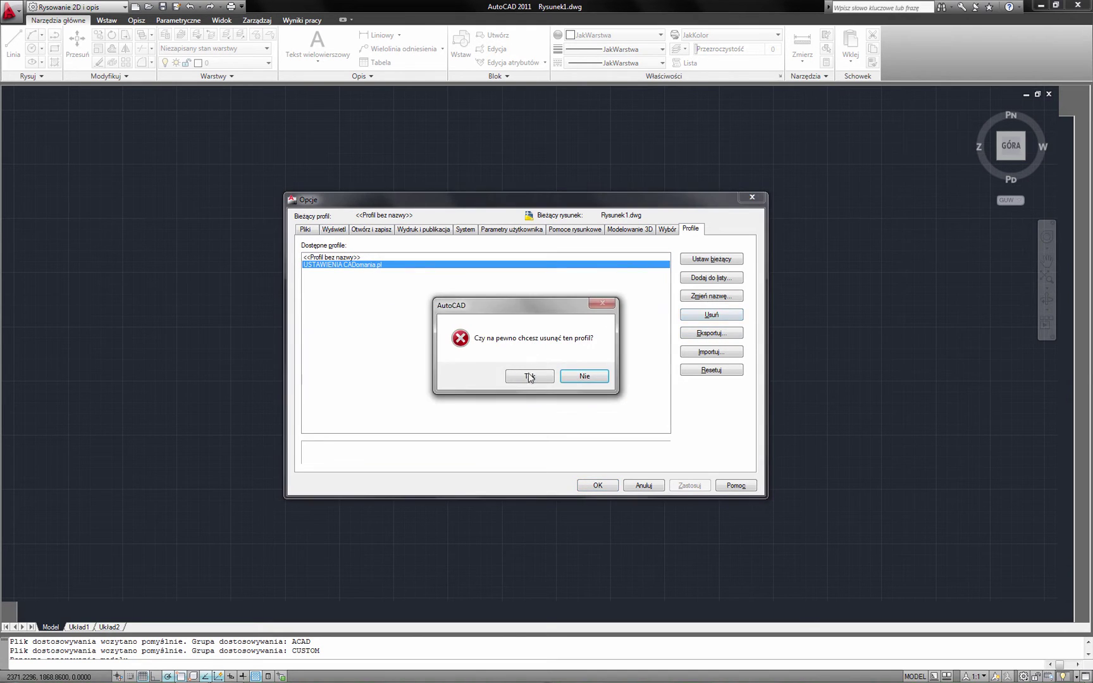
left_click(530, 376)
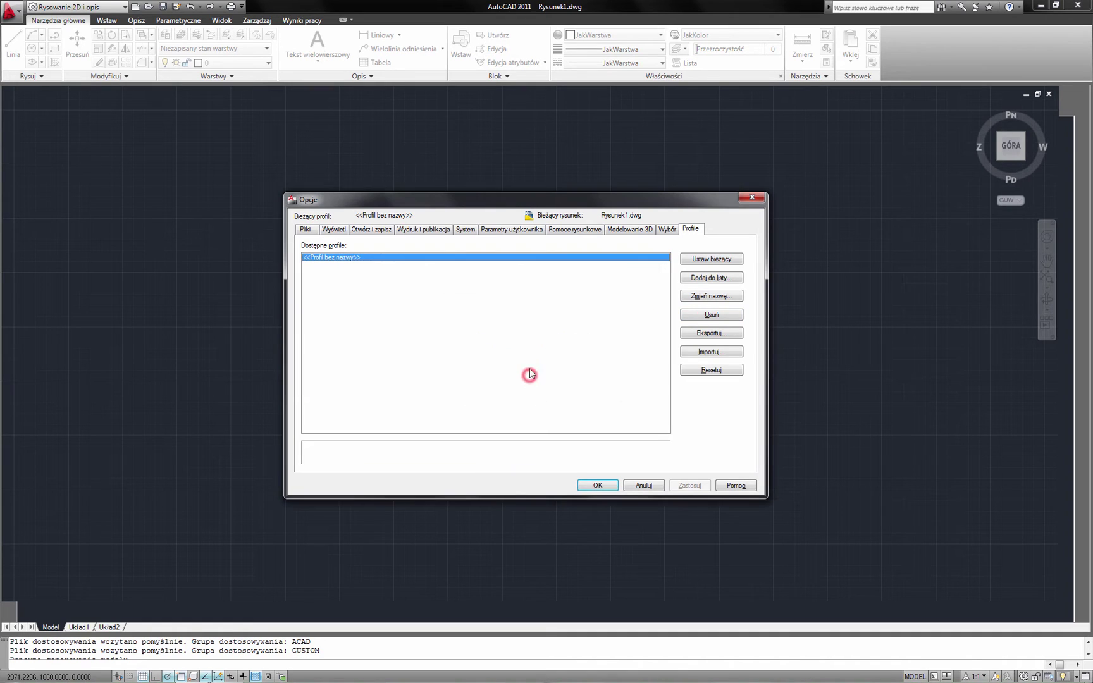
left_click(597, 485)
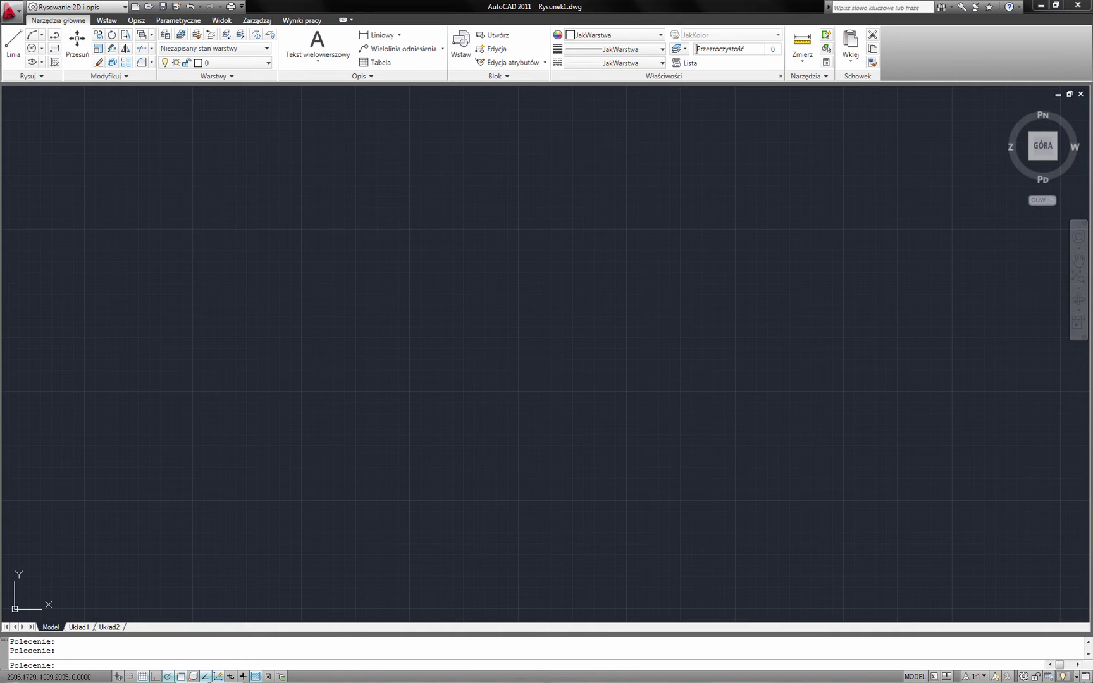
Switch to the AutoCAD - wersja standardowa workspace and reopen Options with OPCJE.
left_click(1023, 676)
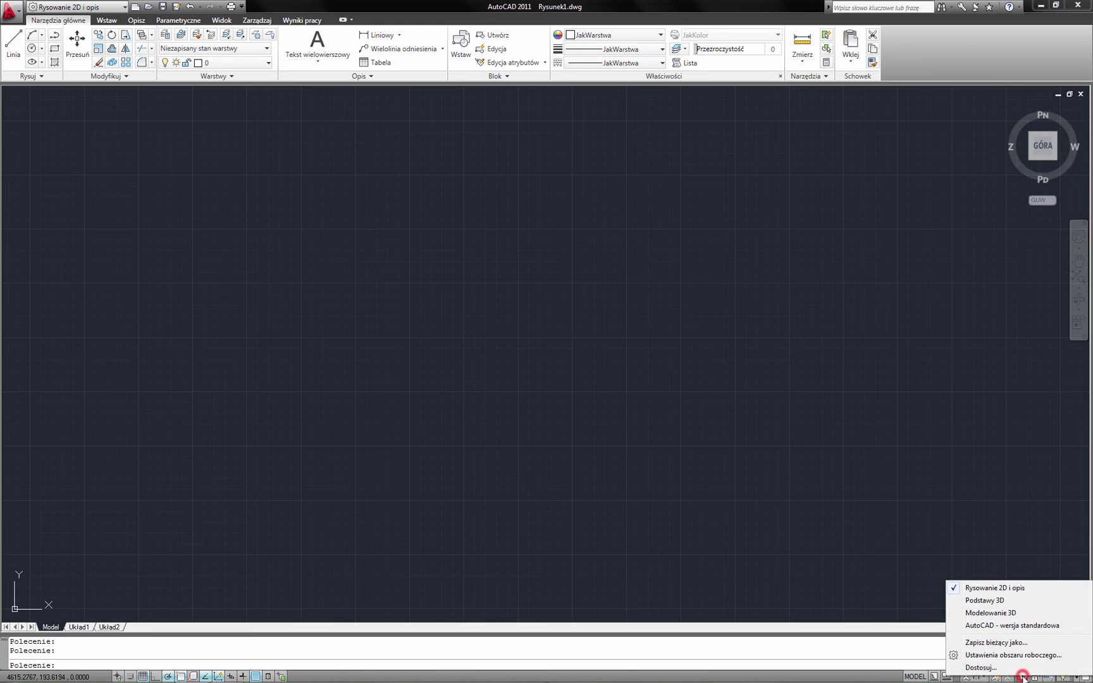
left_click(1005, 626)
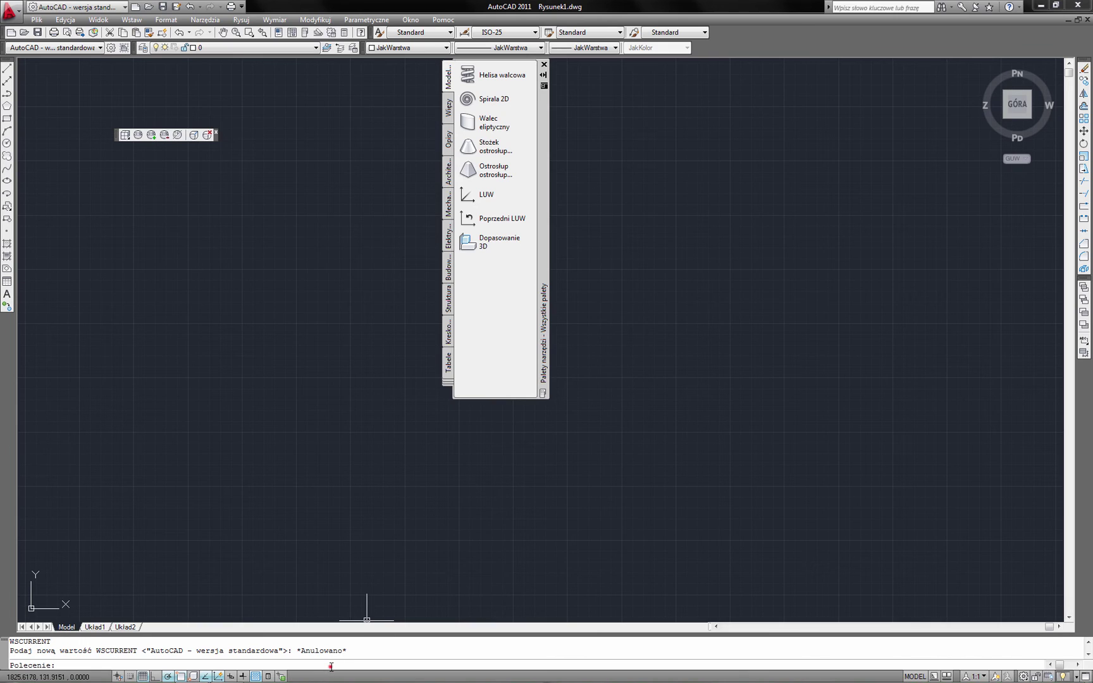
type("OPCJE")
key("Return")
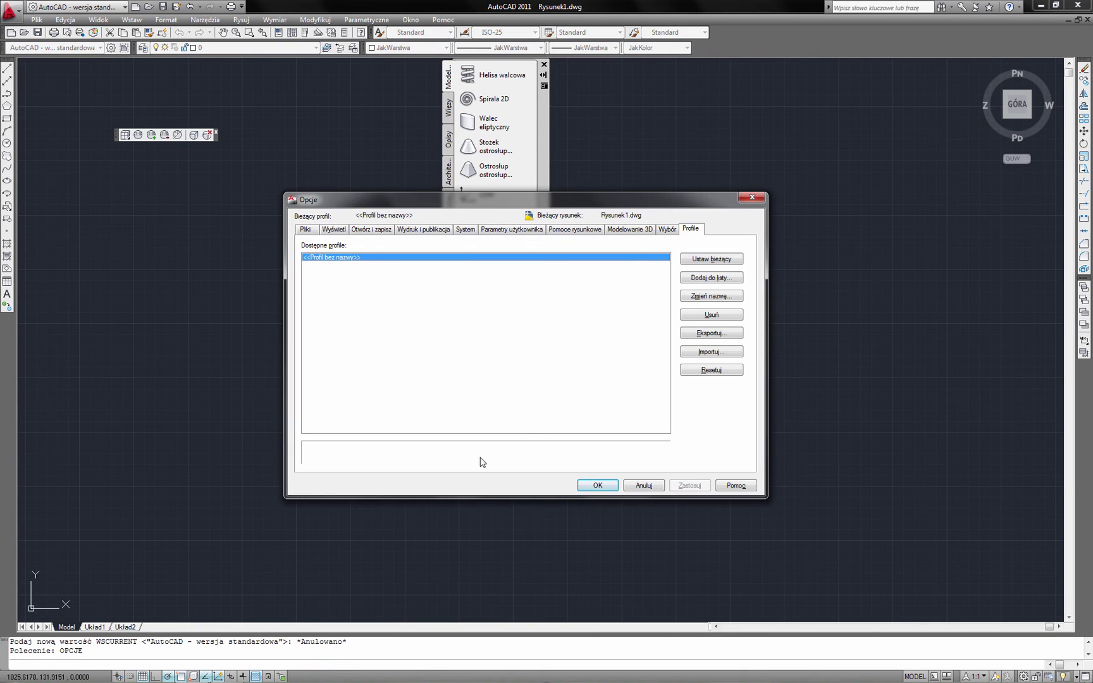
Import USTAWIENIA CADomania.pl.arg, set it as the current profile, and close Options.
left_click(691, 358)
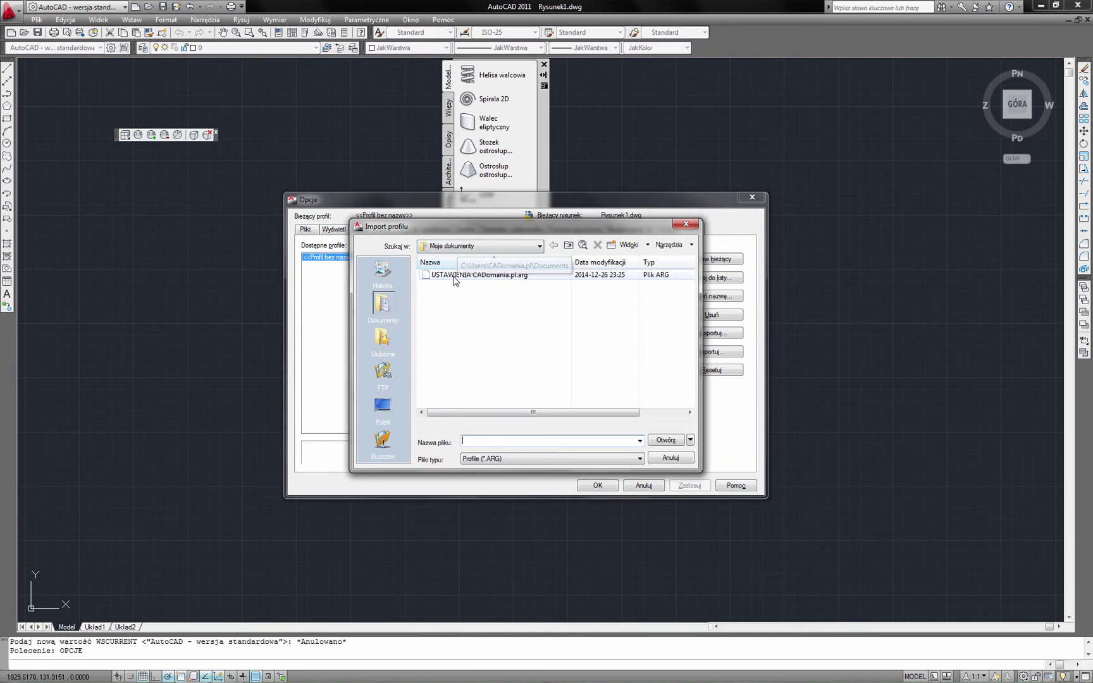
left_click(454, 276)
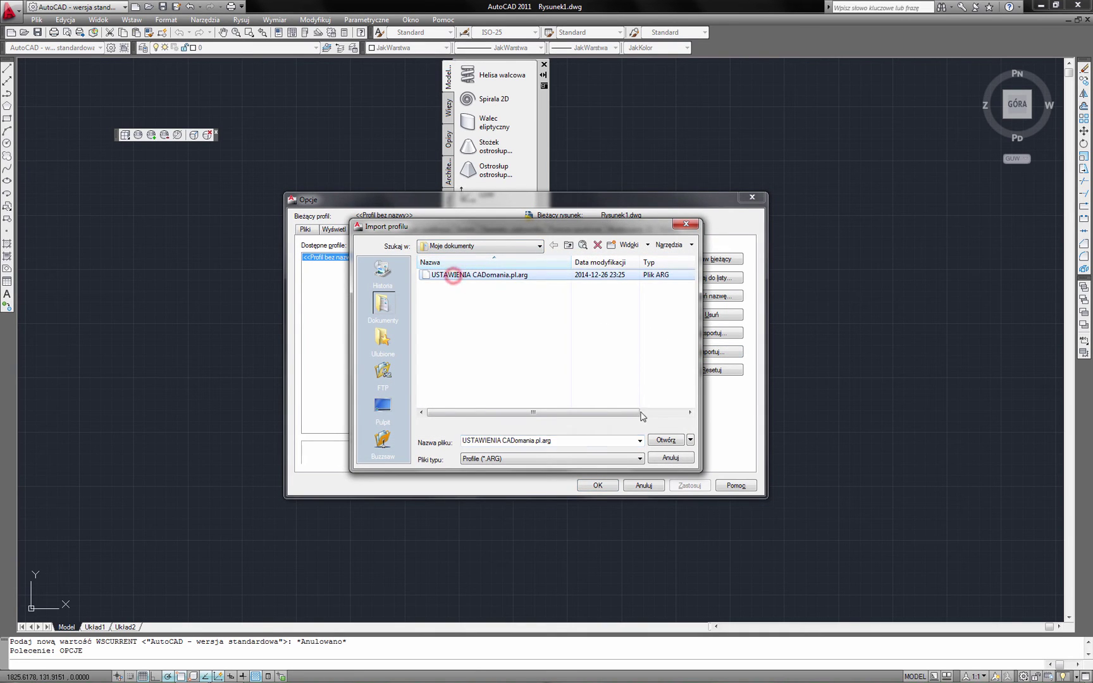
left_click(658, 441)
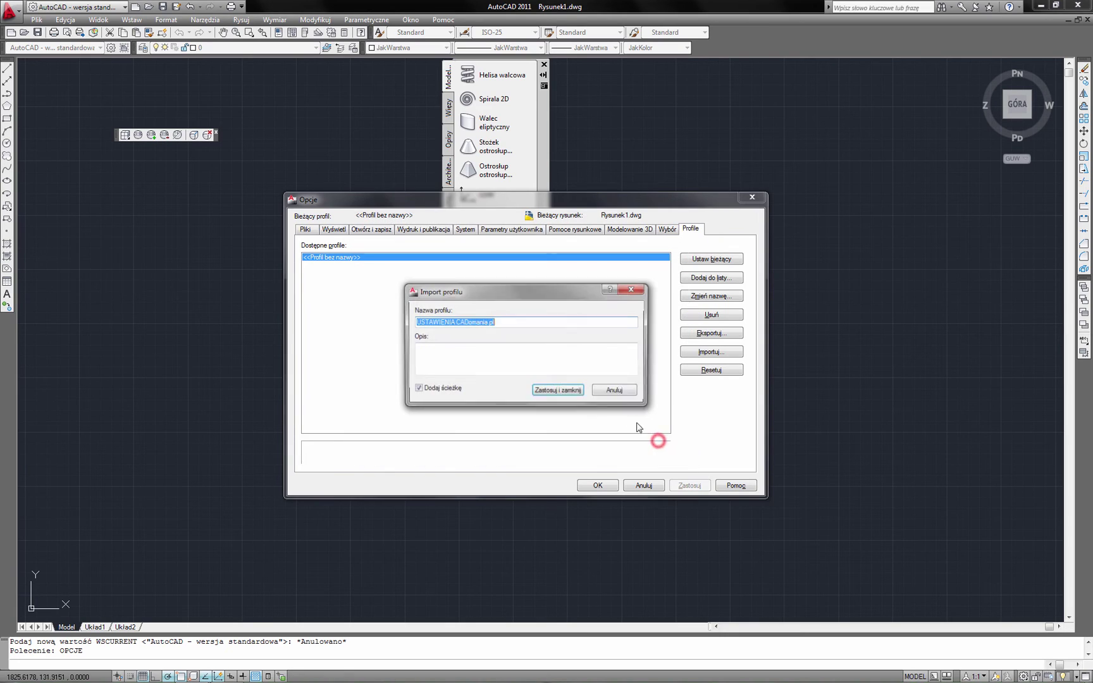
left_click(551, 390)
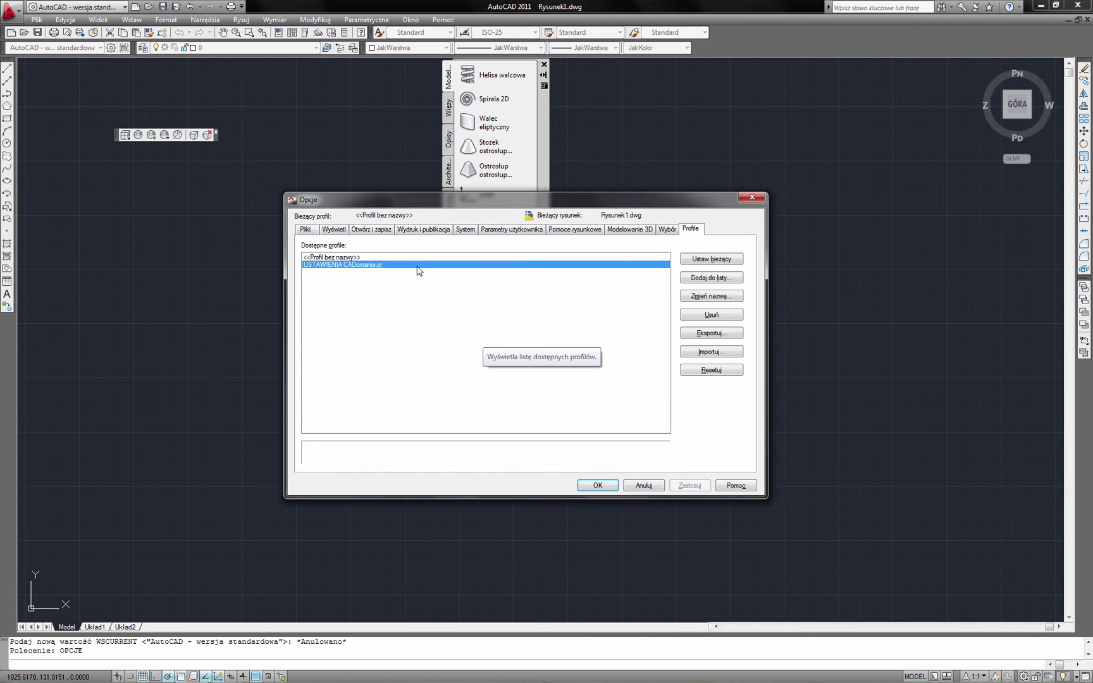
left_click(714, 260)
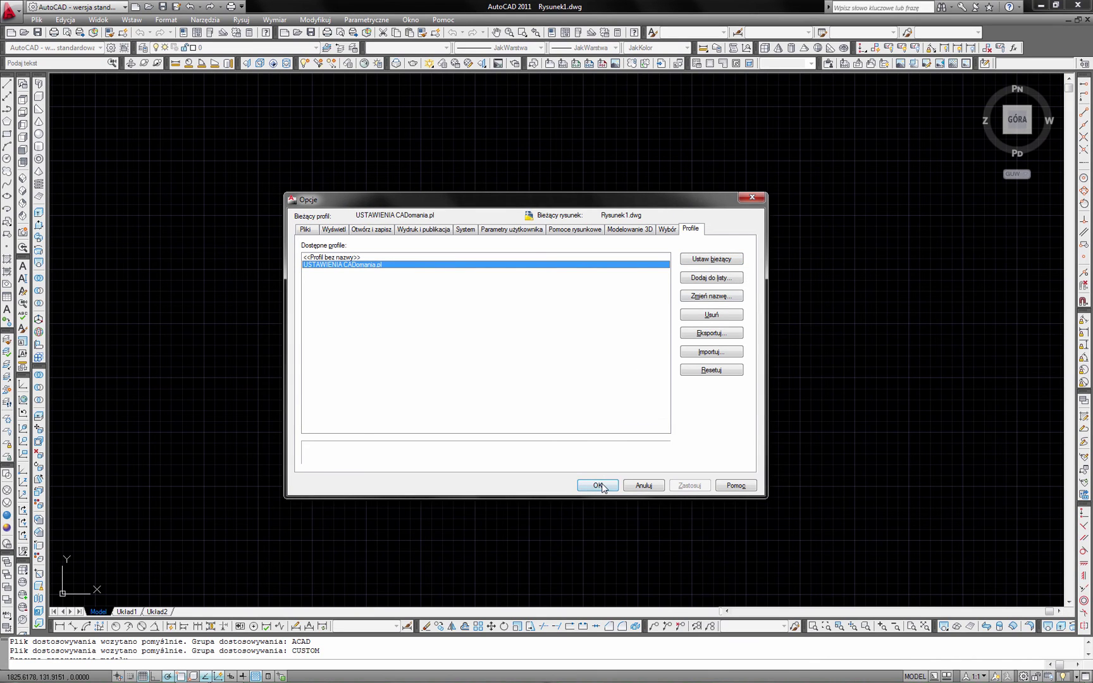
left_click(597, 485)
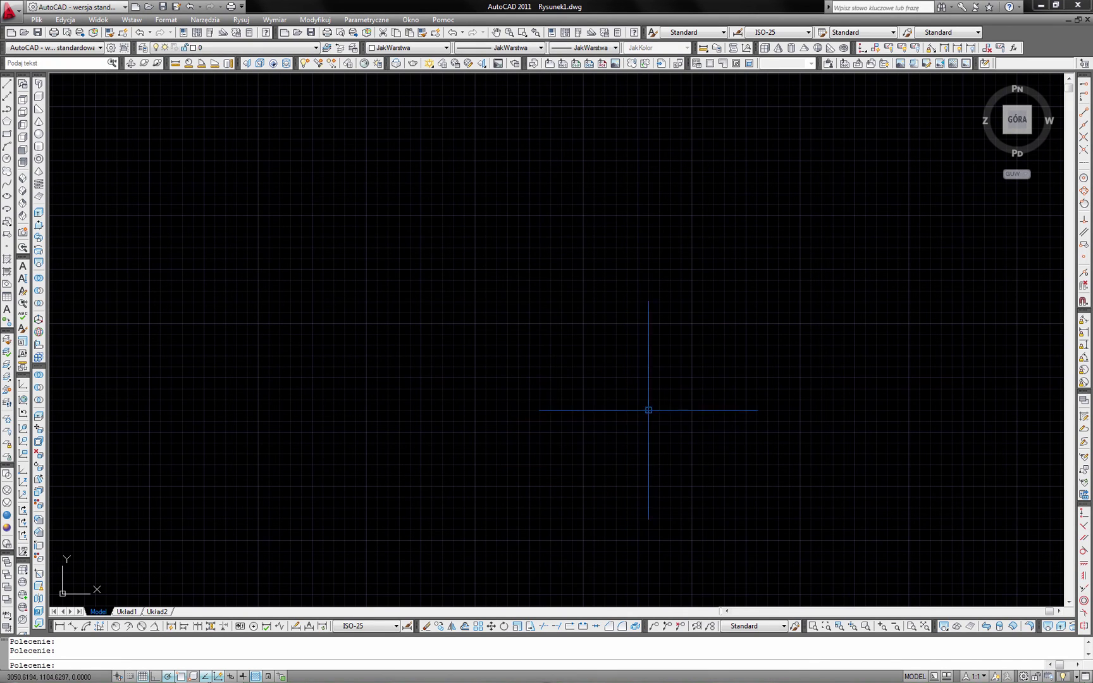